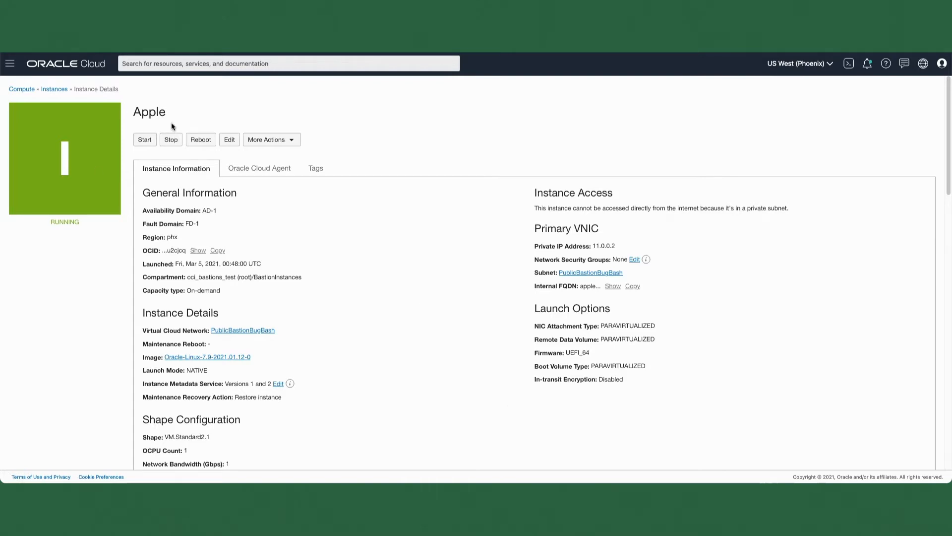
Step: Examine the Apple instance's details, especially its private IP address and network information
{"action": "scroll", "coordinate": [171, 122], "scroll_direction": "down", "scroll_amount": 2}
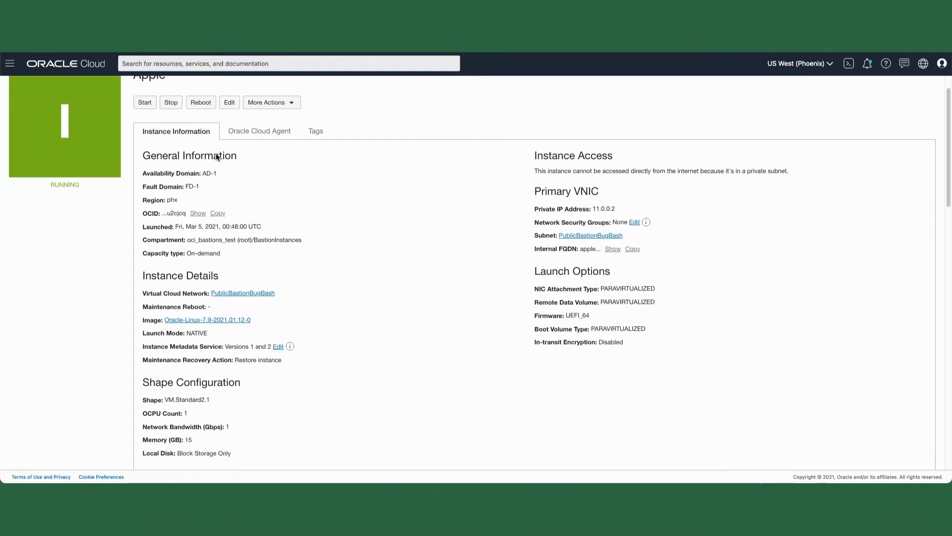
{"action": "left_click_drag", "start_coordinate": [616, 209], "coordinate": [579, 208]}
{"action": "left_click", "coordinate": [601, 208]}
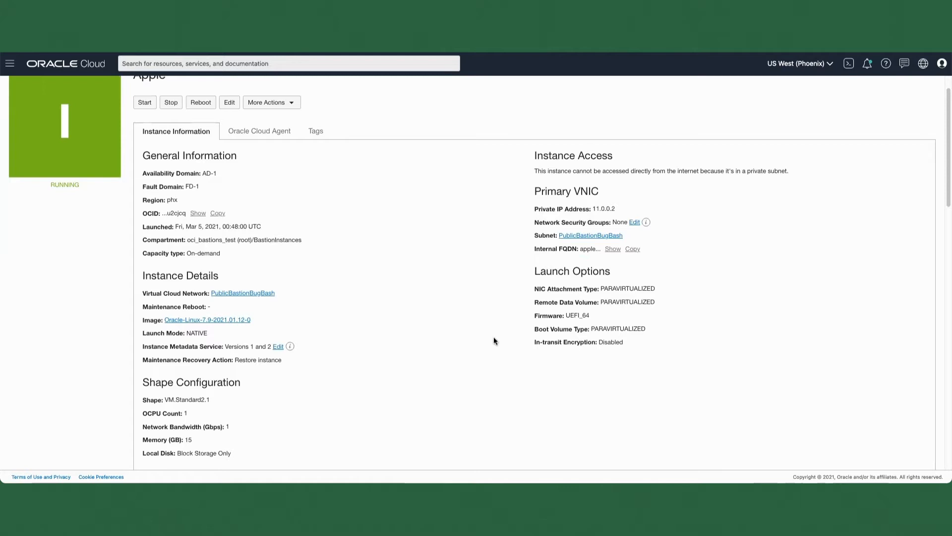
{"action": "scroll", "coordinate": [504, 339], "scroll_direction": "down", "scroll_amount": 1}
{"action": "scroll", "coordinate": [506, 341], "scroll_direction": "up", "scroll_amount": 3}
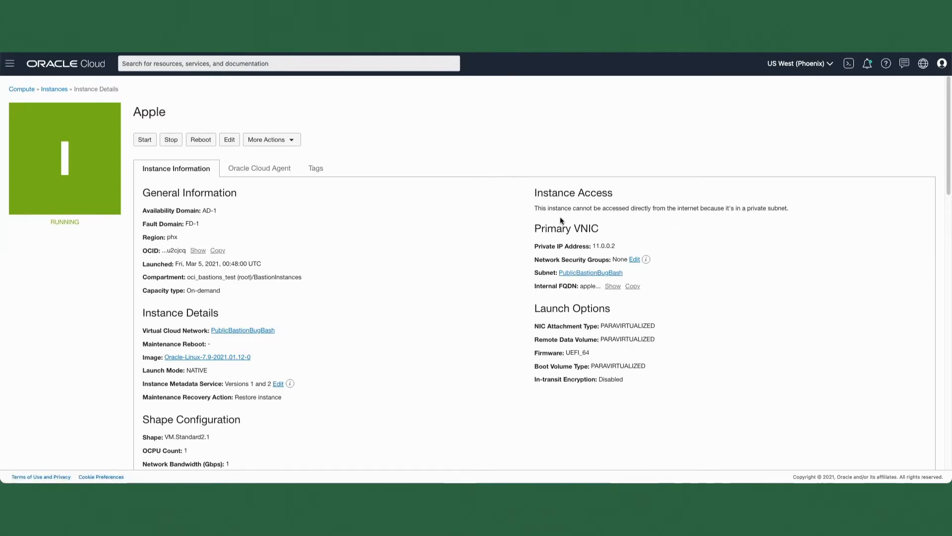
Step: Start a new bastion in the Security service's Bastion section and name it DemoBastion followed by the owner's first name
{"action": "left_click", "coordinate": [10, 64]}
{"action": "scroll", "coordinate": [74, 321], "scroll_direction": "down", "scroll_amount": 15}
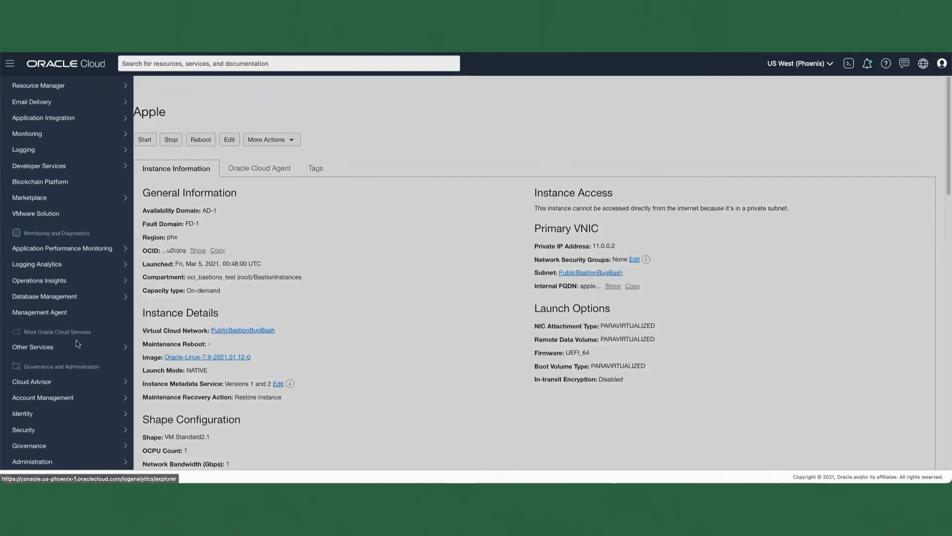
{"action": "mouse_move", "coordinate": [88, 434]}
{"action": "left_click", "coordinate": [166, 382]}
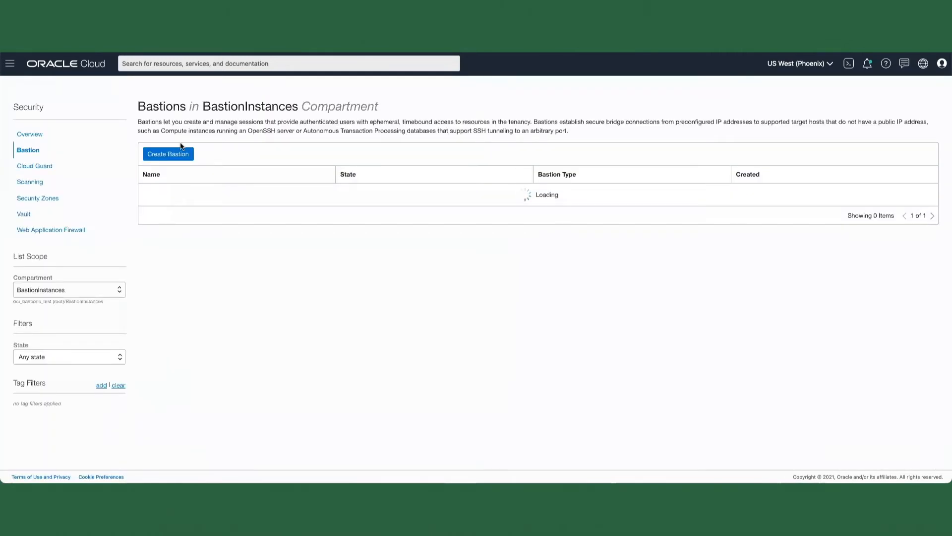
{"action": "left_click", "coordinate": [179, 153]}
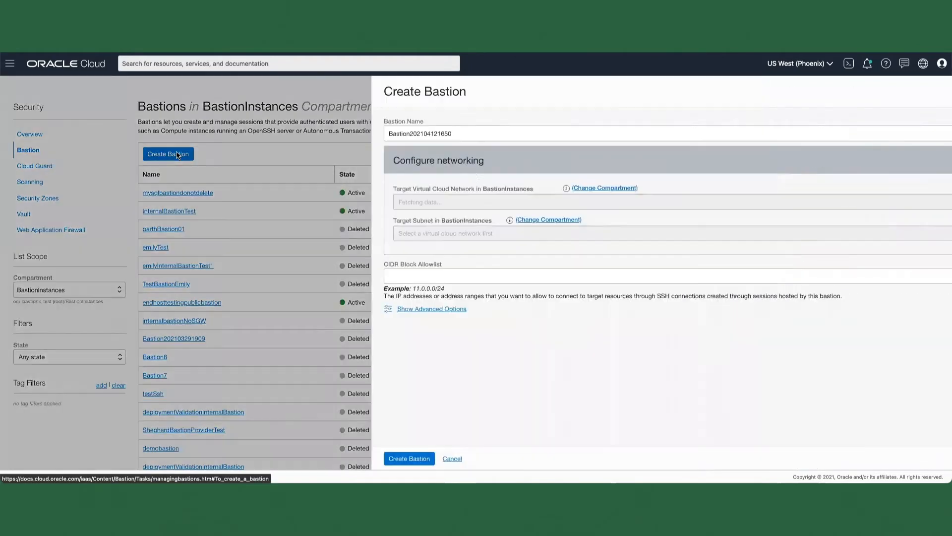
{"action": "key", "text": "Tab"}
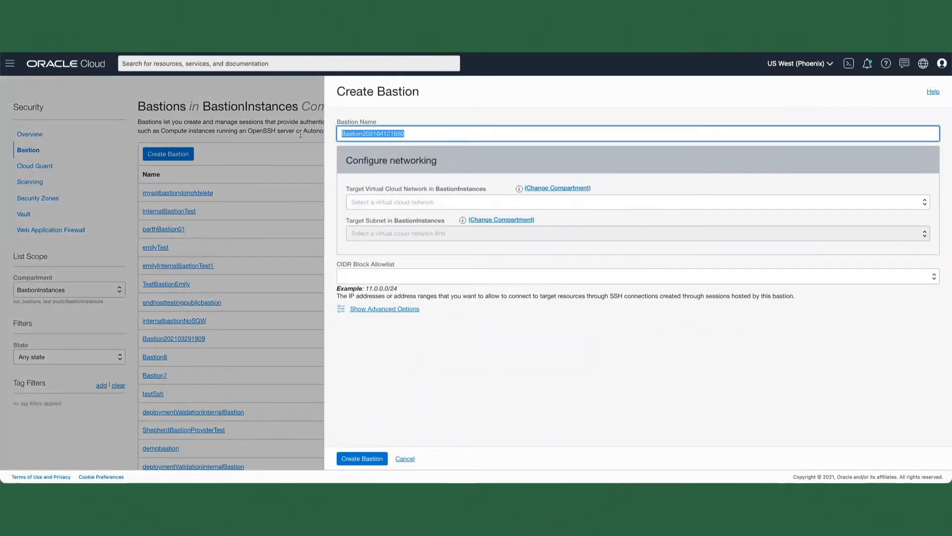
{"action": "type", "text": "DemoBastionKaran"}
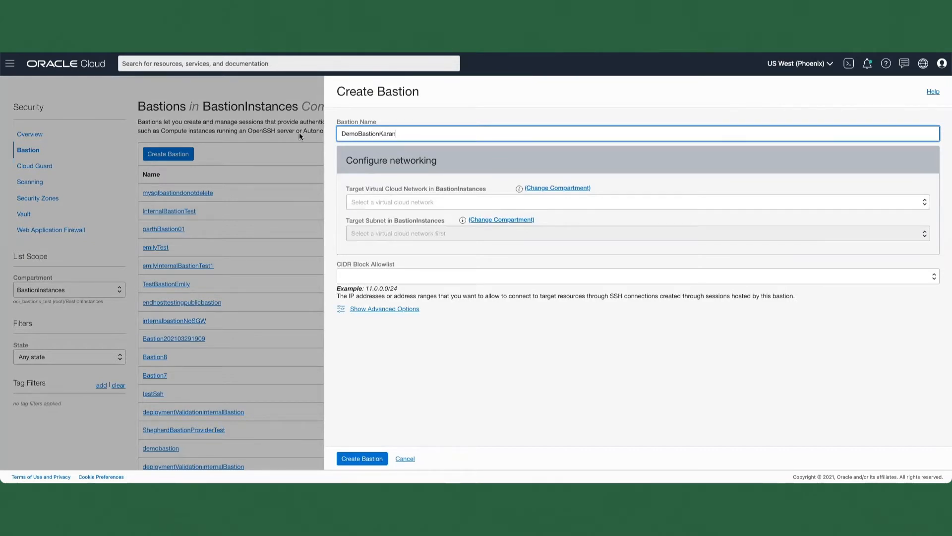
Step: Set both the bastion's target virtual cloud network and its target subnet to PublicBastionBugBash
{"action": "left_click", "coordinate": [391, 200]}
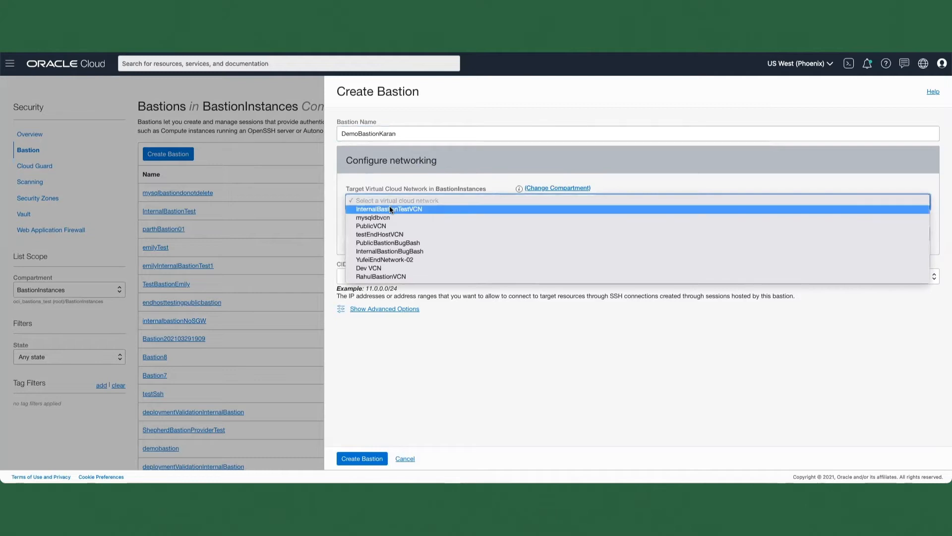
{"action": "left_click", "coordinate": [395, 244]}
{"action": "left_click", "coordinate": [403, 232]}
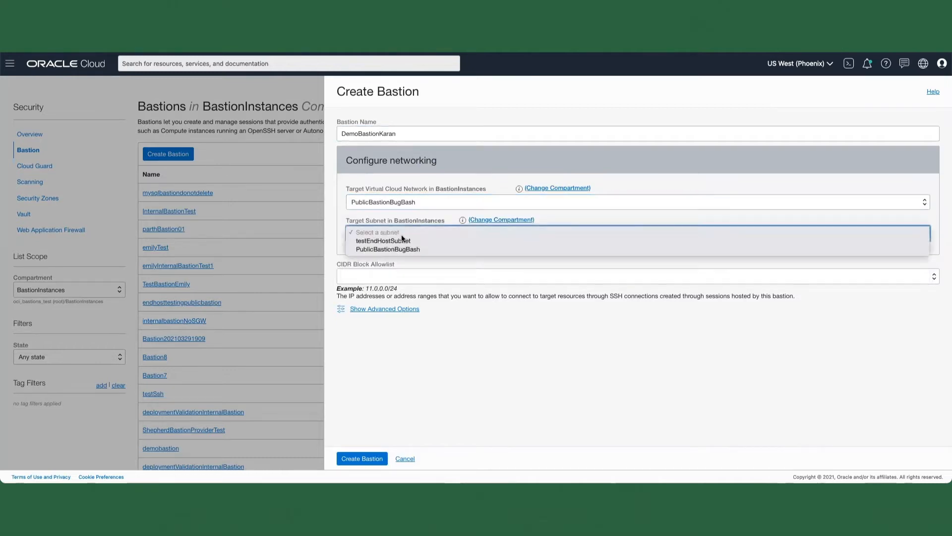
{"action": "left_click", "coordinate": [398, 249]}
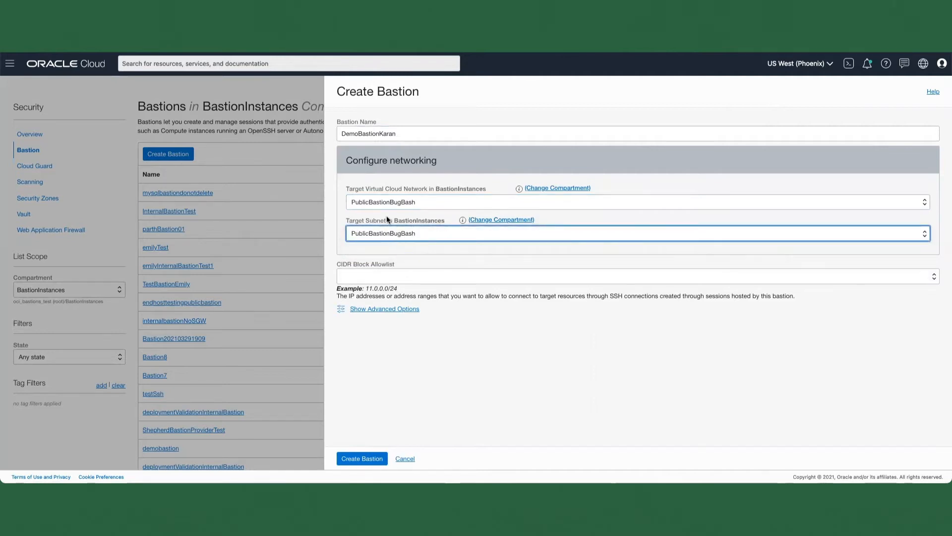
Step: Add 0.0.0.0/0 to the CIDR block allowlist and create the bastion
{"action": "left_click", "coordinate": [389, 277]}
{"action": "type", "text": "0."}
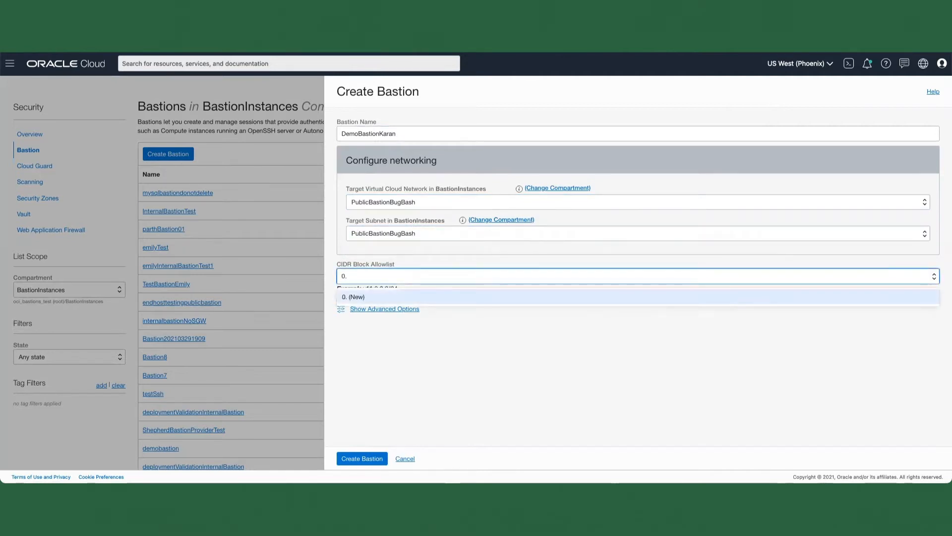
{"action": "type", "text": "0.0.0/0"}
{"action": "left_click", "coordinate": [389, 297]}
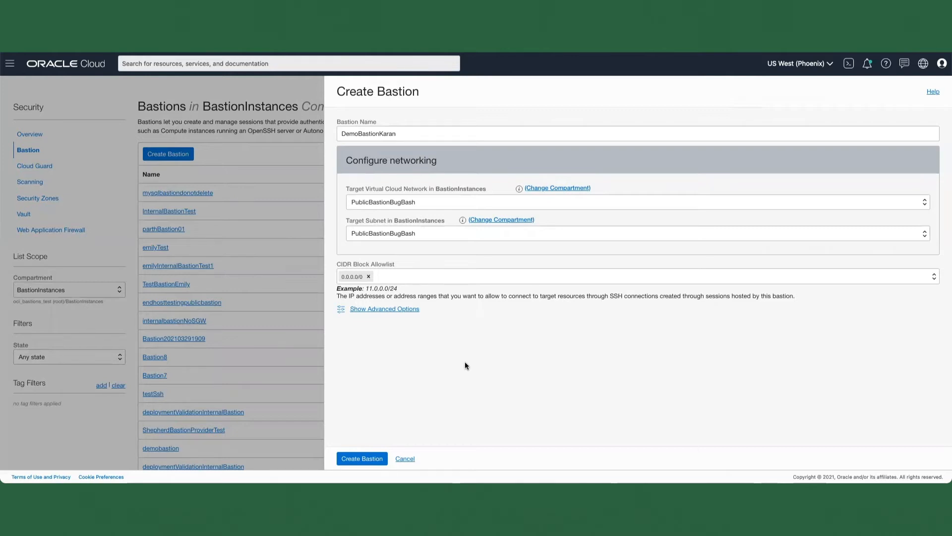
{"action": "left_click", "coordinate": [362, 459]}
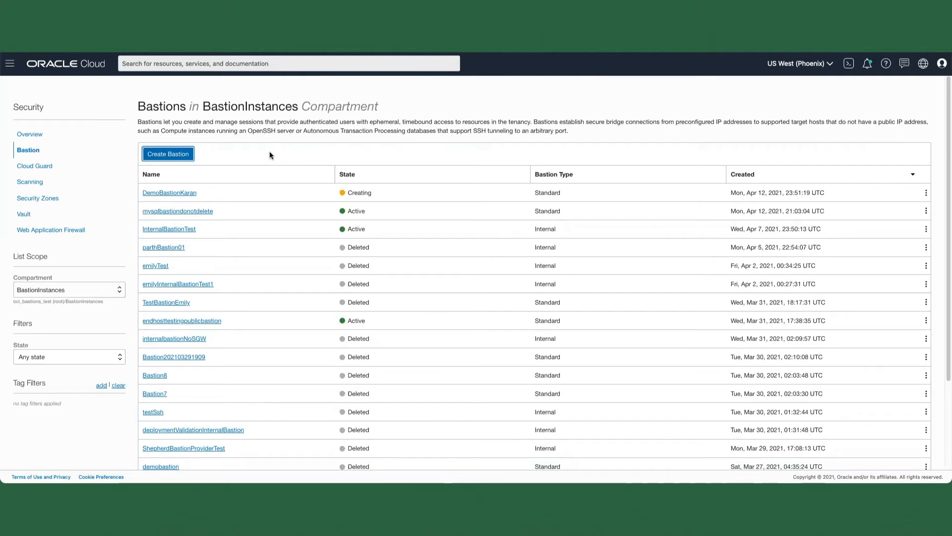
Step: Open the new bastion's details and examine its full OCID, CIDR block allowlist and private endpoint IP address
{"action": "left_click", "coordinate": [172, 194]}
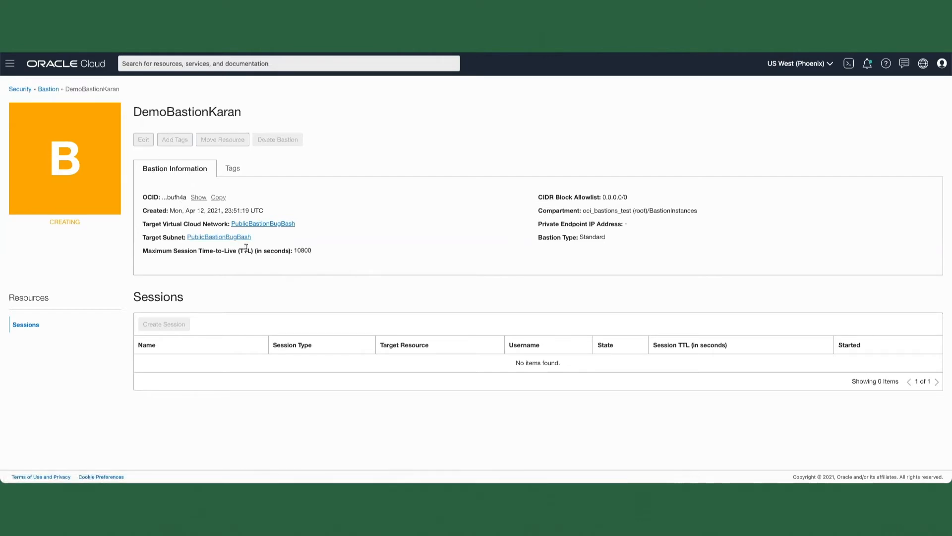
{"action": "left_click", "coordinate": [198, 197]}
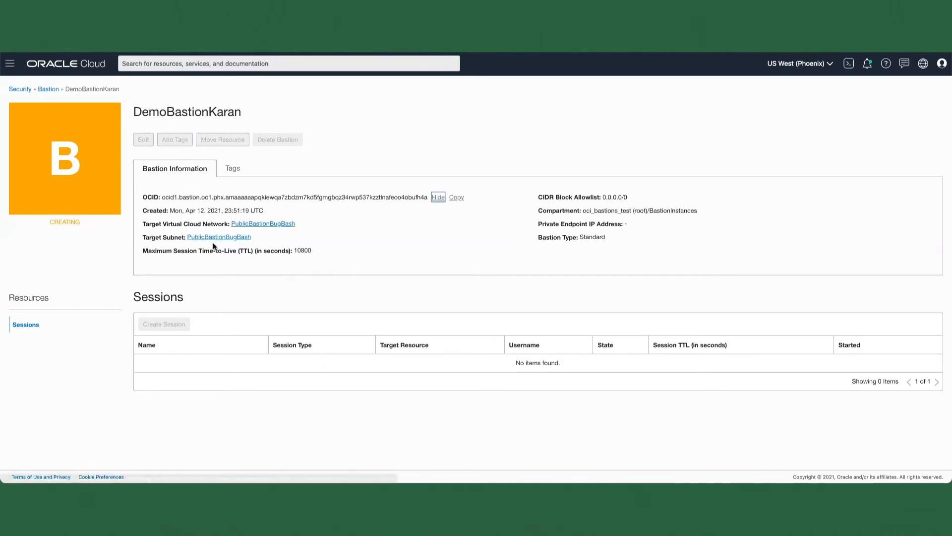
{"action": "left_click_drag", "start_coordinate": [554, 196], "coordinate": [626, 202]}
{"action": "left_click", "coordinate": [594, 204]}
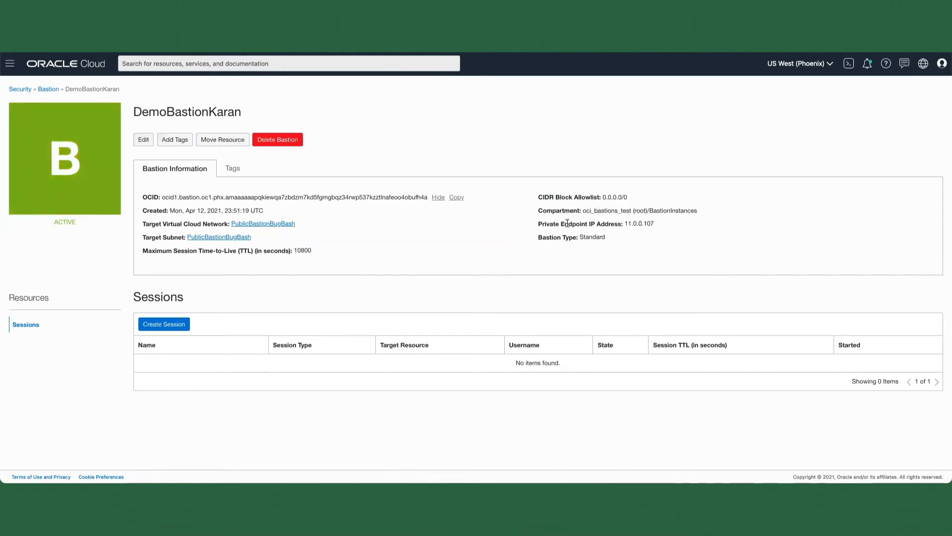
{"action": "left_click_drag", "start_coordinate": [539, 227], "coordinate": [701, 222]}
{"action": "left_click", "coordinate": [701, 223]}
Step: Start a managed SSH session for the Apple instance on this bastion, named managedSSHsession with the username opc
{"action": "left_click", "coordinate": [161, 325]}
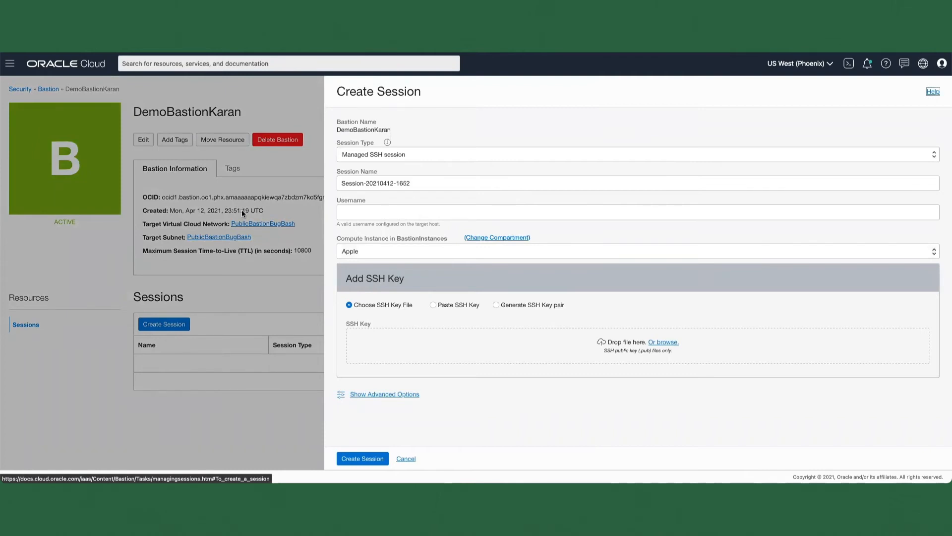
{"action": "left_click_drag", "start_coordinate": [415, 182], "coordinate": [314, 177]}
{"action": "type", "text": "managedSSHsession"}
{"action": "left_click", "coordinate": [371, 205]}
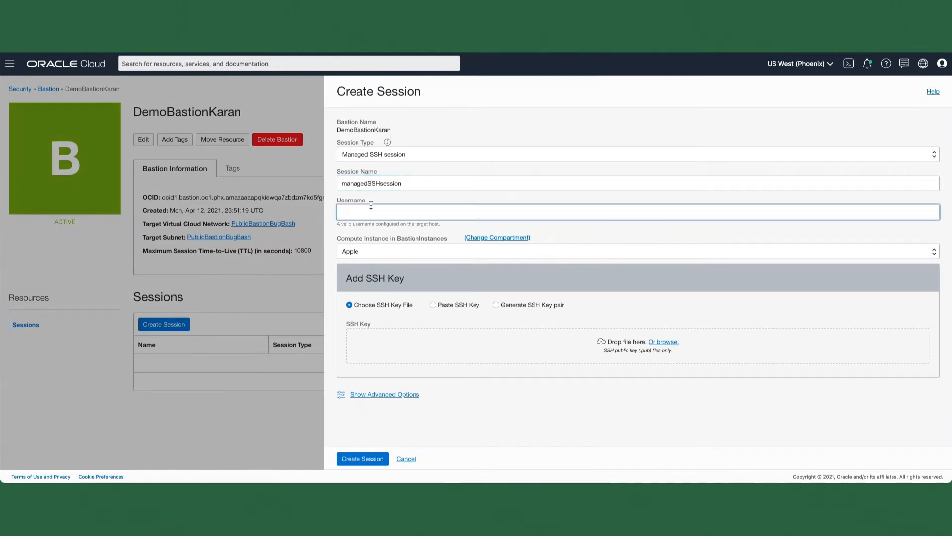
{"action": "type", "text": "opc"}
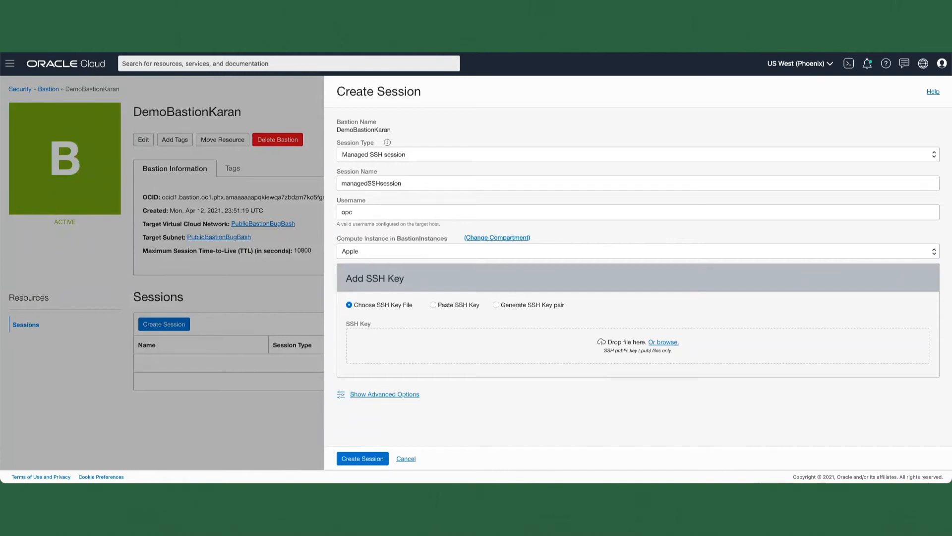
Step: Add the id_rsa.pub SSH key file, review the advanced session options, and create the session
{"action": "left_click_drag", "start_coordinate": [636, 365], "coordinate": [439, 340]}
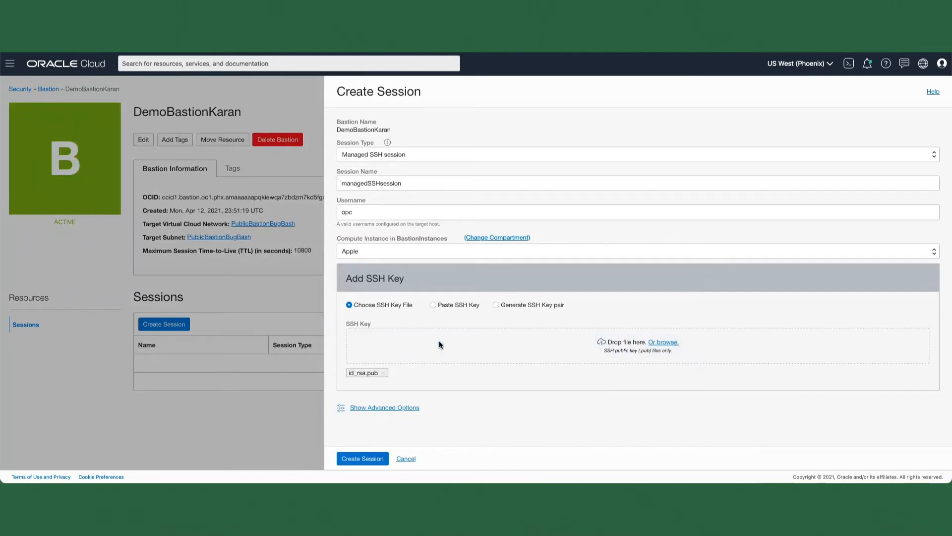
{"action": "left_click", "coordinate": [359, 406]}
{"action": "scroll", "coordinate": [493, 417], "scroll_direction": "down", "scroll_amount": 2}
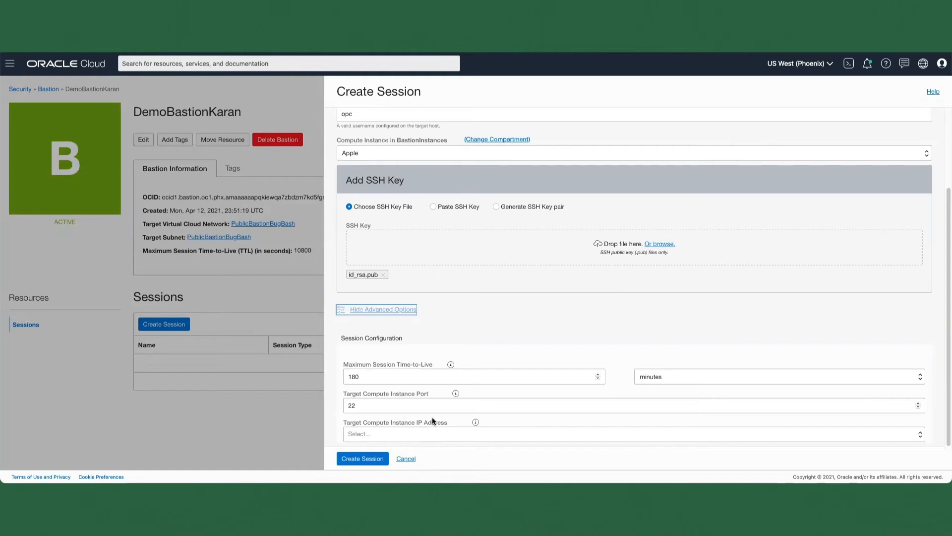
{"action": "scroll", "coordinate": [433, 417], "scroll_direction": "up", "scroll_amount": 2}
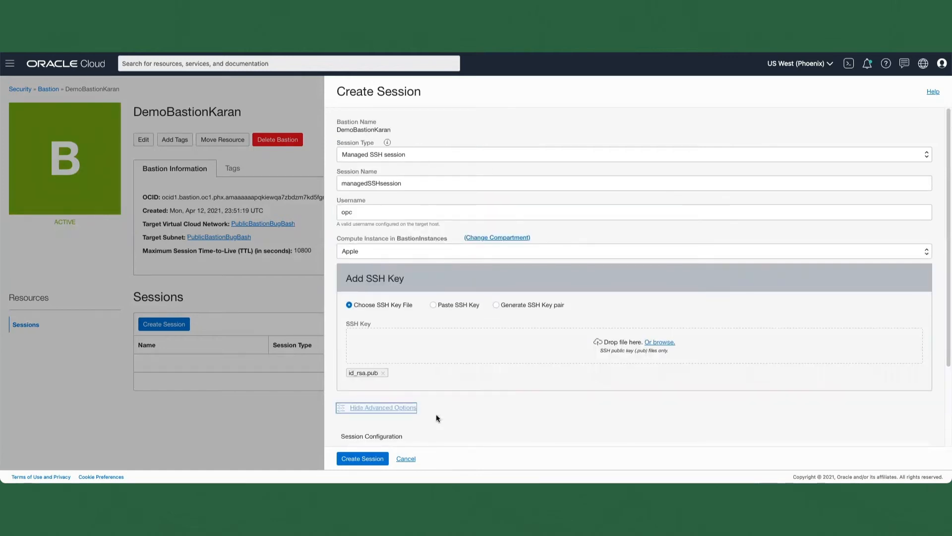
{"action": "left_click", "coordinate": [364, 459]}
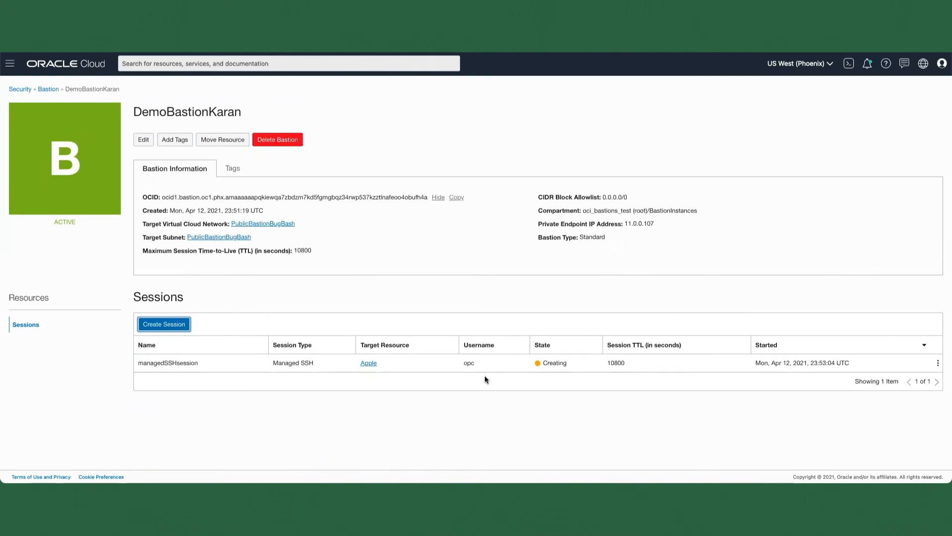
Step: Check the bastion's private endpoint IP address, then open the default security list of the Apple instance's PublicBastionBugBash subnet
{"action": "left_click_drag", "start_coordinate": [625, 224], "coordinate": [674, 228]}
{"action": "left_click", "coordinate": [672, 229]}
{"action": "left_click", "coordinate": [367, 363]}
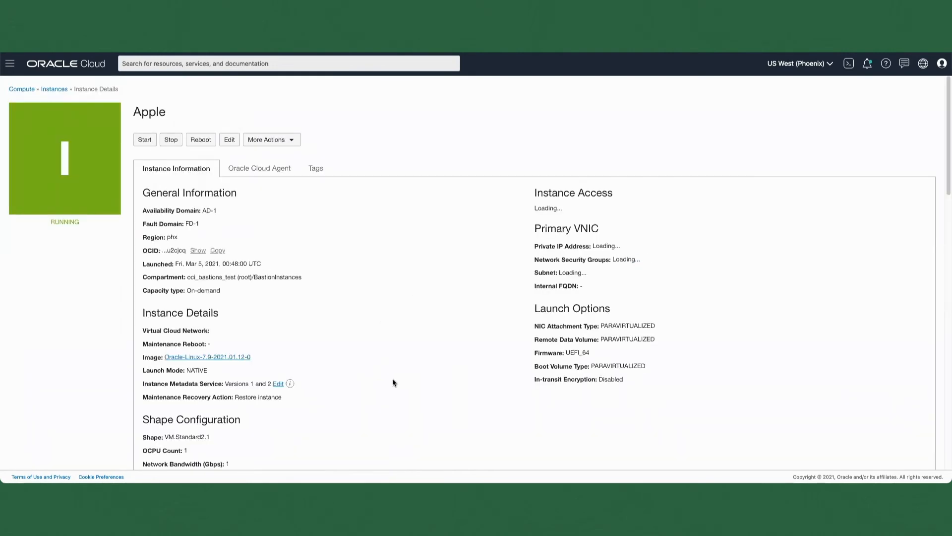
{"action": "scroll", "coordinate": [332, 369], "scroll_direction": "down", "scroll_amount": 3}
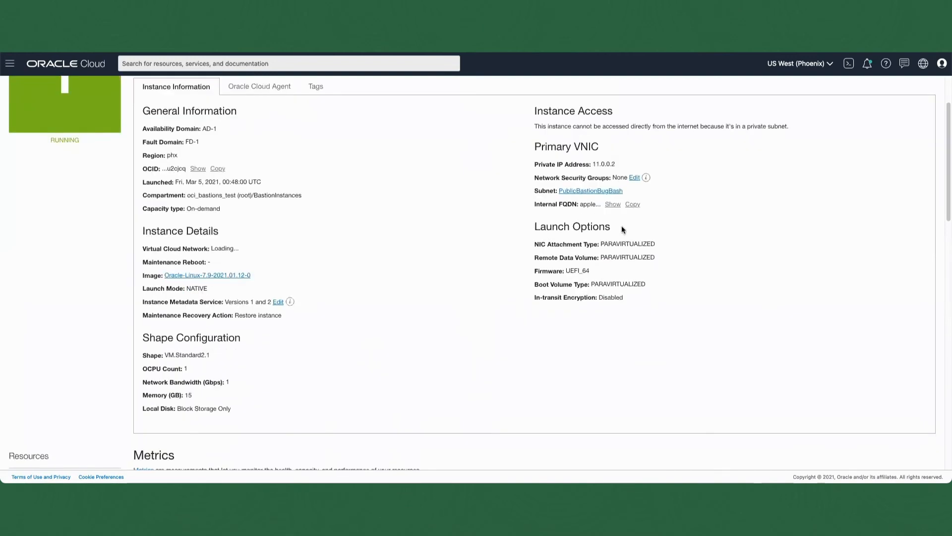
{"action": "left_click", "coordinate": [594, 191]}
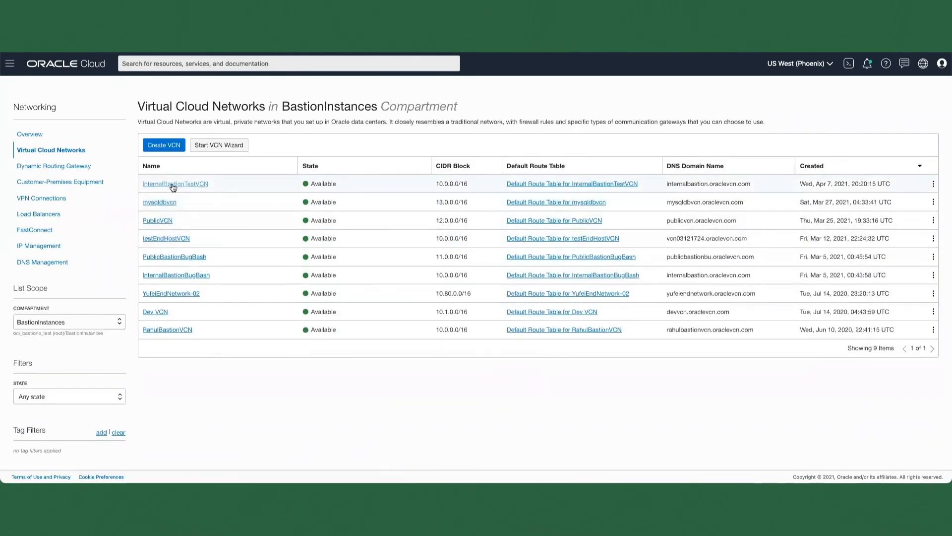
{"action": "left_click", "coordinate": [177, 257]}
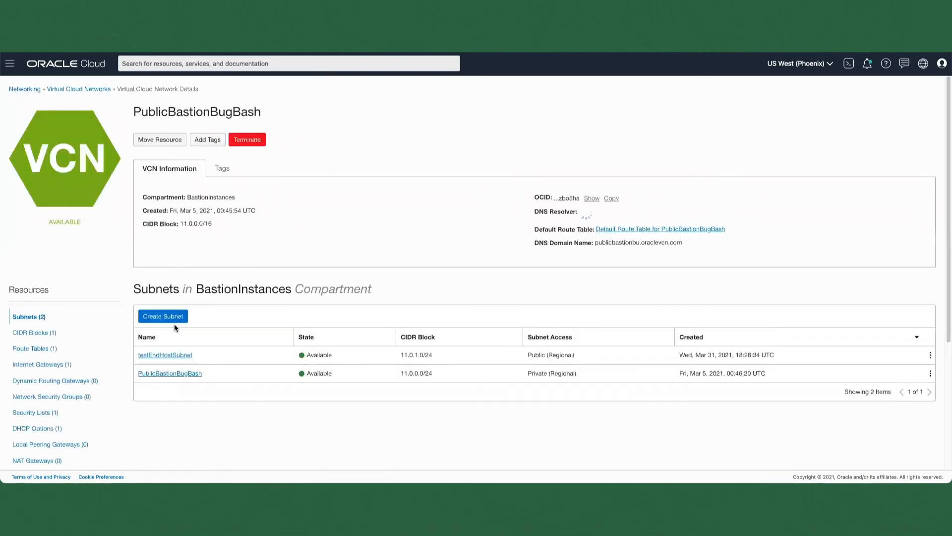
{"action": "left_click", "coordinate": [177, 374]}
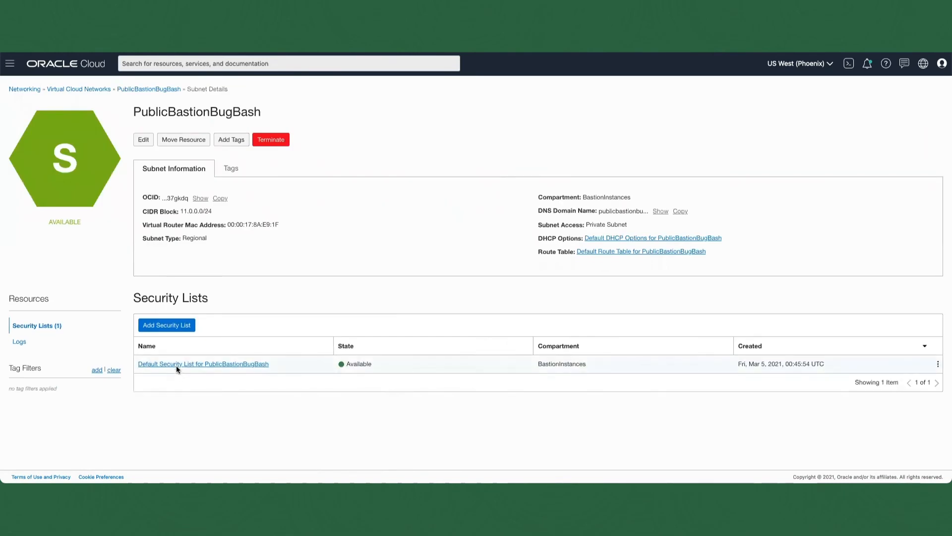
{"action": "left_click", "coordinate": [179, 364]}
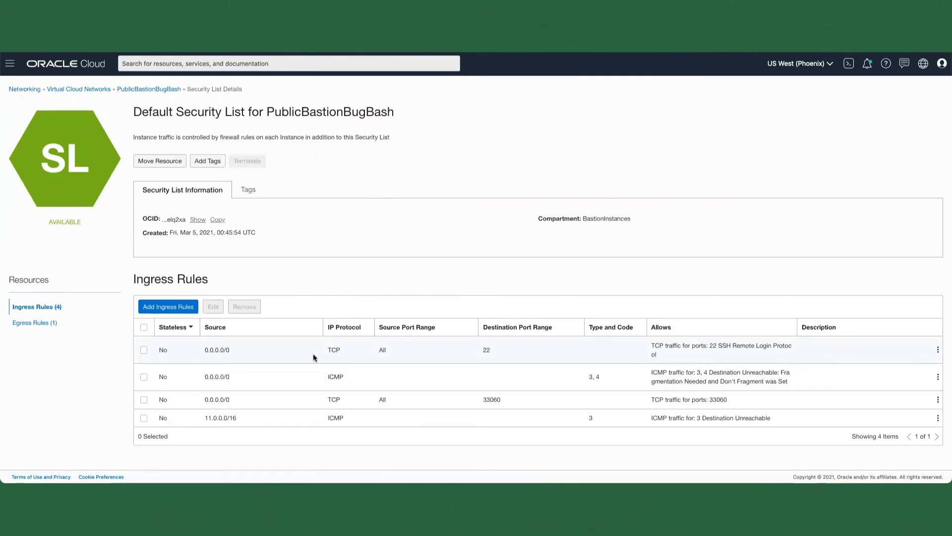
Step: Add an ingress rule allowing TCP traffic from 11.0.0.107/32 to destination port 22, described as "Ingress traffic from bastion"
{"action": "left_click", "coordinate": [161, 307]}
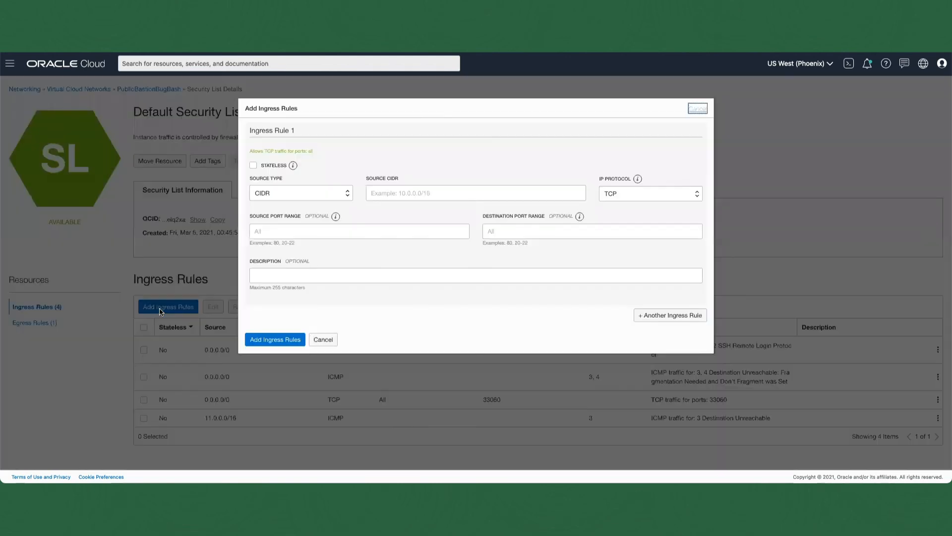
{"action": "left_click", "coordinate": [405, 192]}
{"action": "type", "text": "11.0.0.107"}
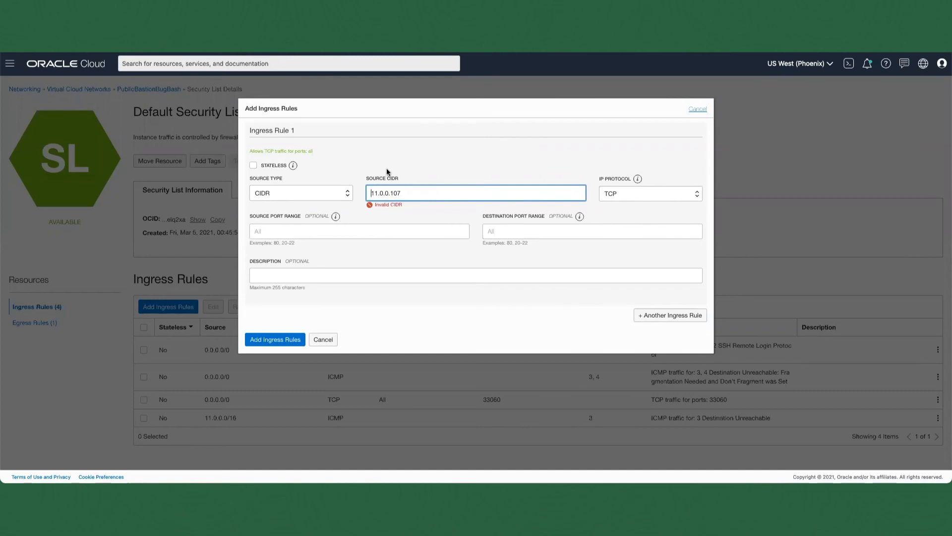
{"action": "type", "text": "/32"}
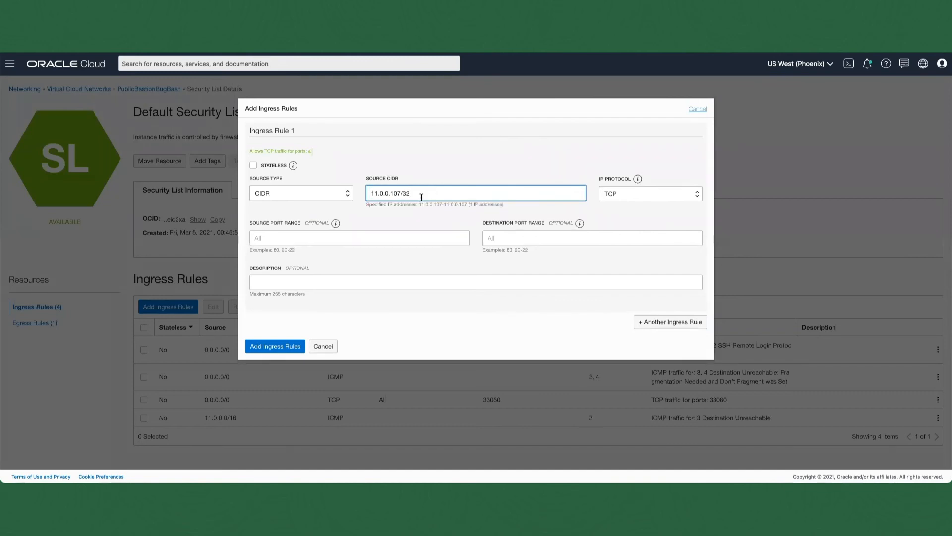
{"action": "left_click", "coordinate": [441, 238]}
{"action": "left_click", "coordinate": [482, 238]}
{"action": "type", "text": "22"}
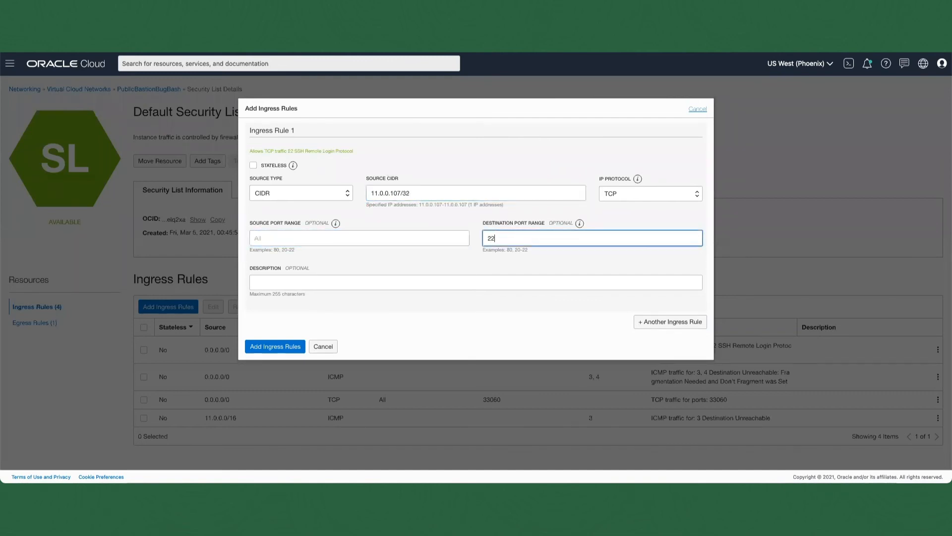
{"action": "left_click", "coordinate": [346, 280]}
{"action": "type", "text": "Ingress"}
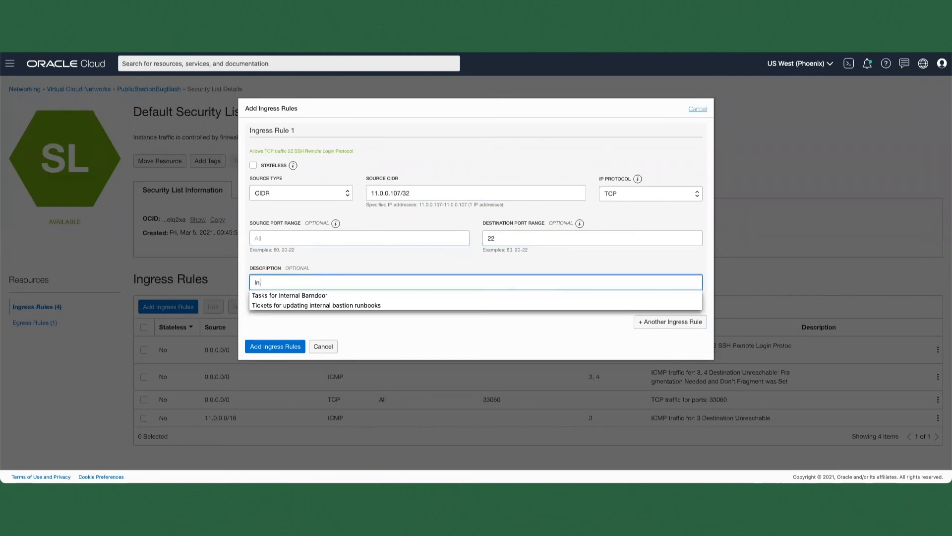
{"action": "type", "text": " traffic from bastion"}
{"action": "left_click", "coordinate": [274, 347]}
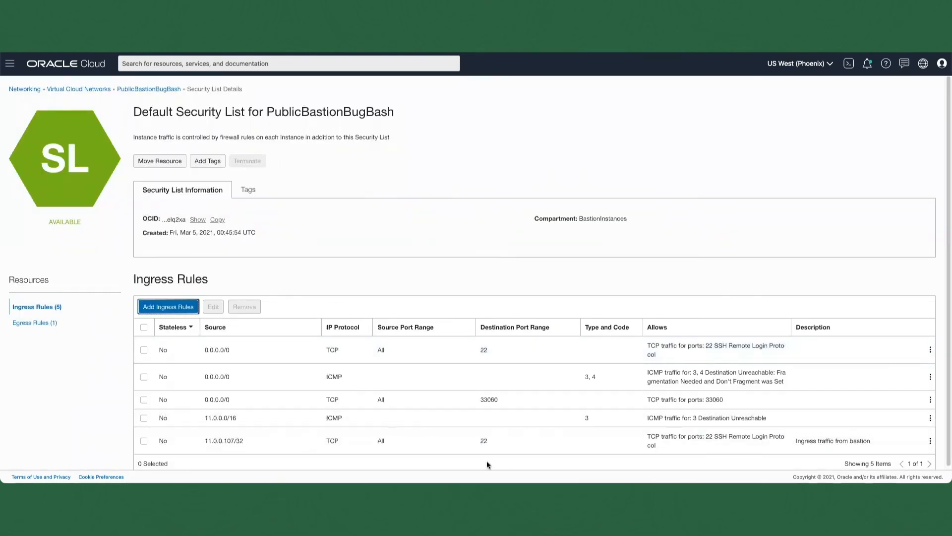
Step: Return to the demo bastion's details through the Security services and copy the SSH command of managedSSHsession
{"action": "left_click", "coordinate": [9, 64]}
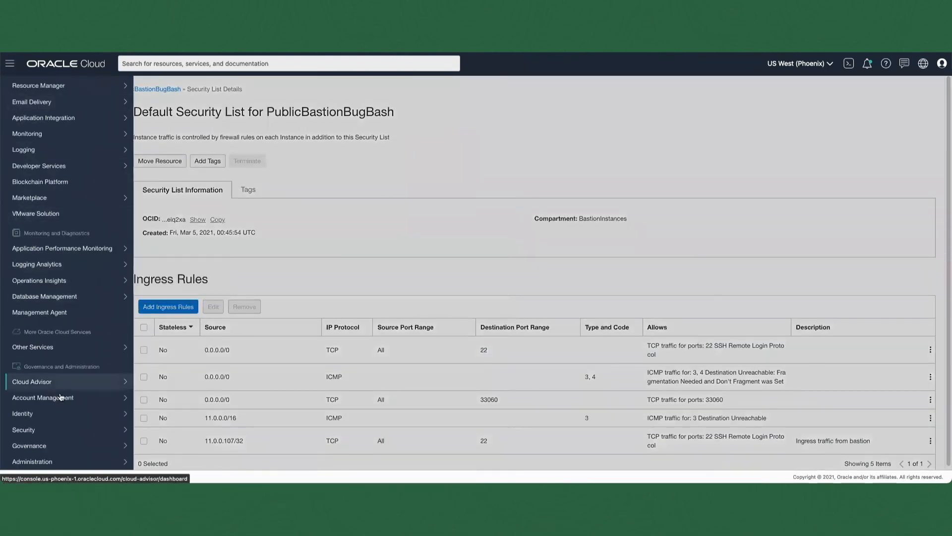
{"action": "mouse_move", "coordinate": [59, 429]}
{"action": "left_click", "coordinate": [171, 384]}
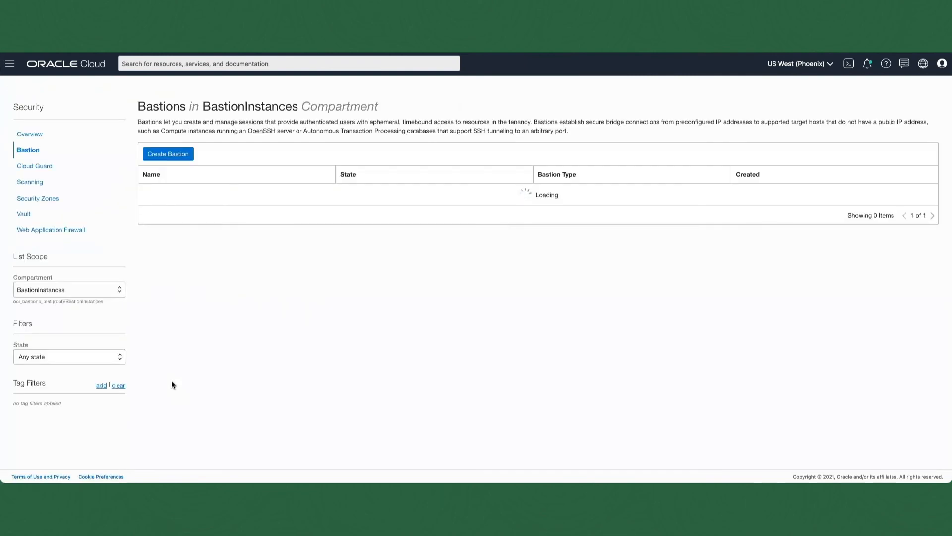
{"action": "left_click", "coordinate": [171, 192]}
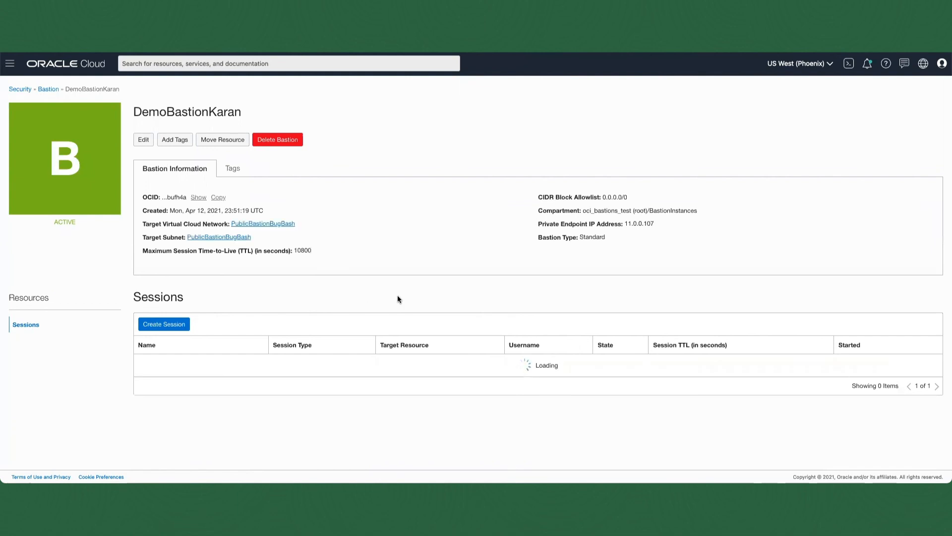
{"action": "left_click", "coordinate": [938, 363]}
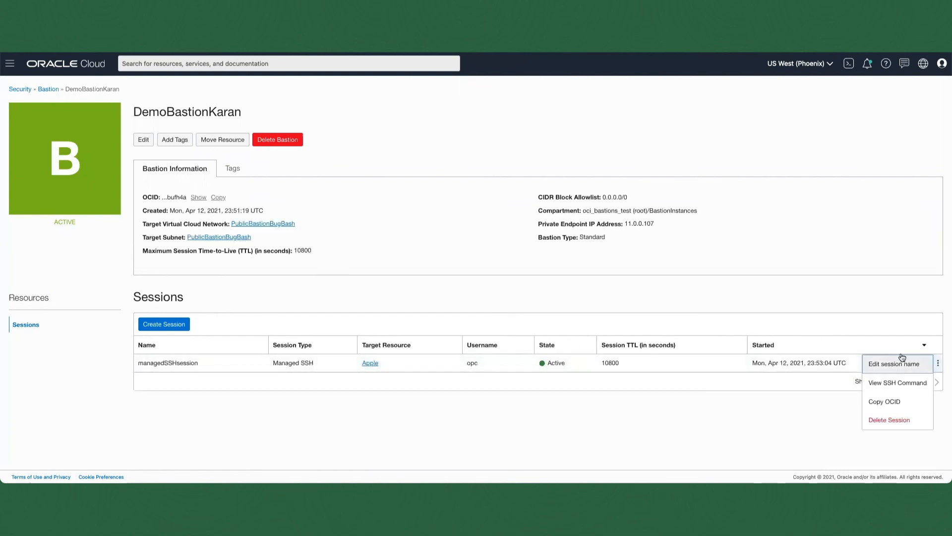
{"action": "left_click", "coordinate": [898, 381]}
{"action": "left_click", "coordinate": [687, 169]}
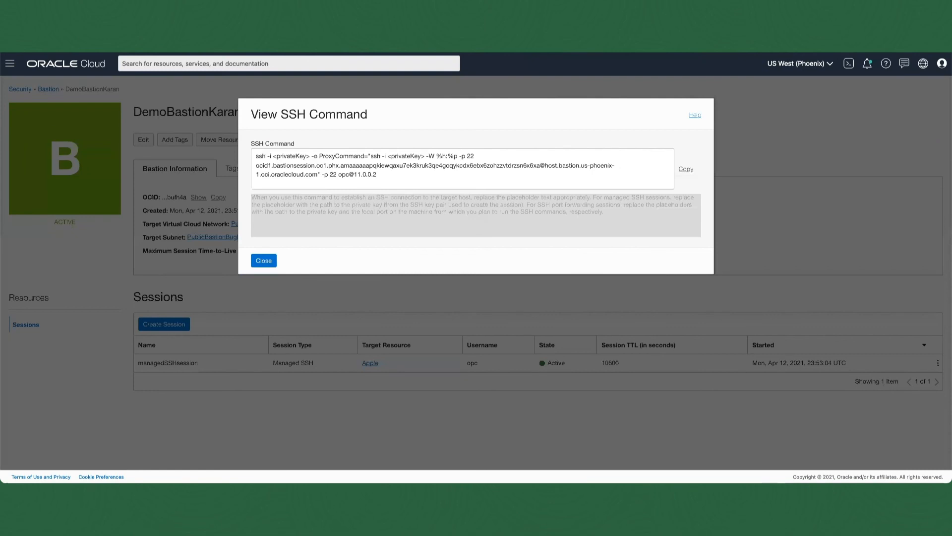
Step: Switch to Terminal, enlarge its text, and change to the .ssh directory
{"action": "key", "text": "super+Tab"}
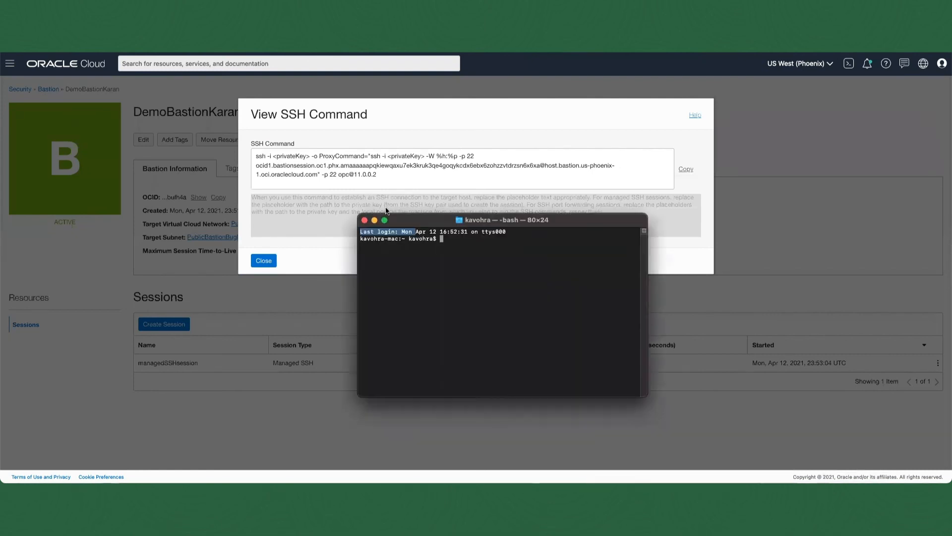
{"action": "left_click_drag", "start_coordinate": [425, 223], "coordinate": [355, 190]}
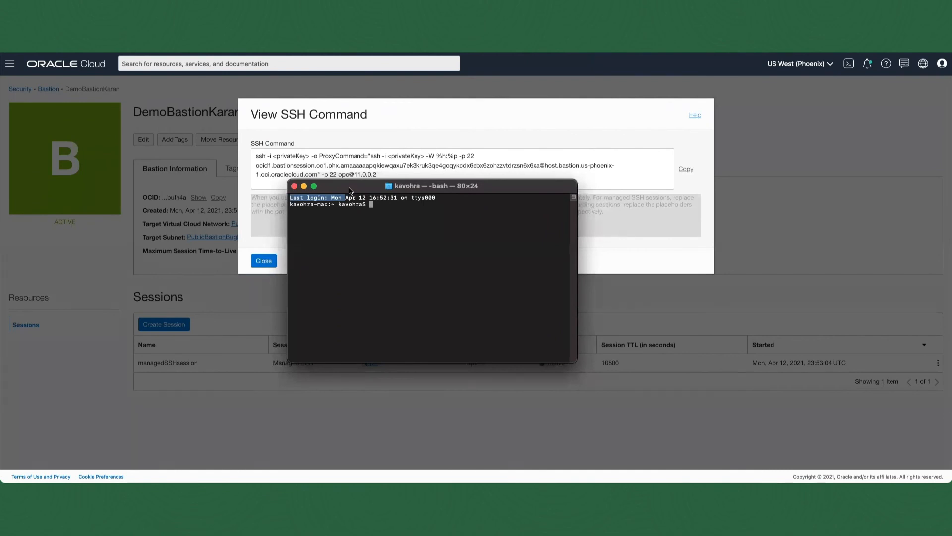
{"action": "left_click", "coordinate": [348, 198]}
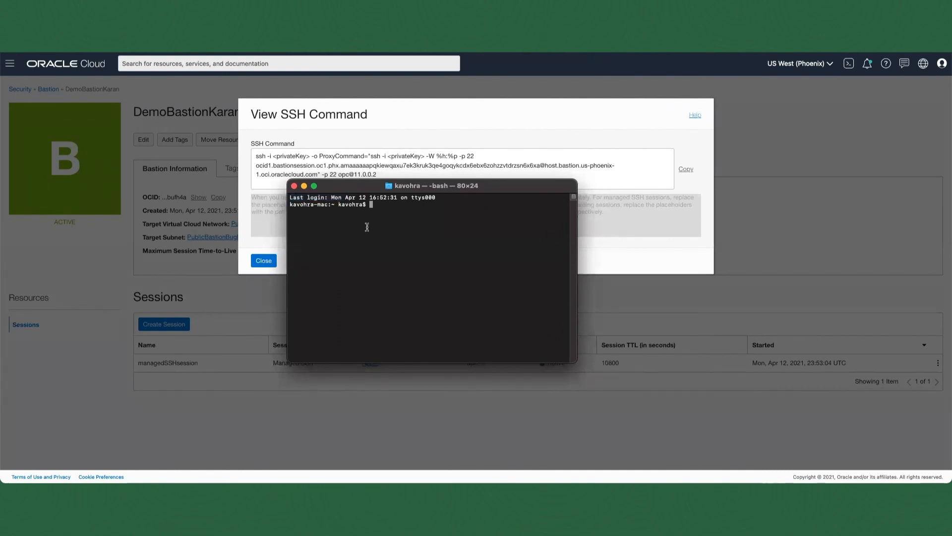
{"action": "key", "text": "super+plus"}
{"action": "key", "text": "super+plus"}
{"action": "key", "text": "super+plus"}
{"action": "key", "text": "super+plus"}
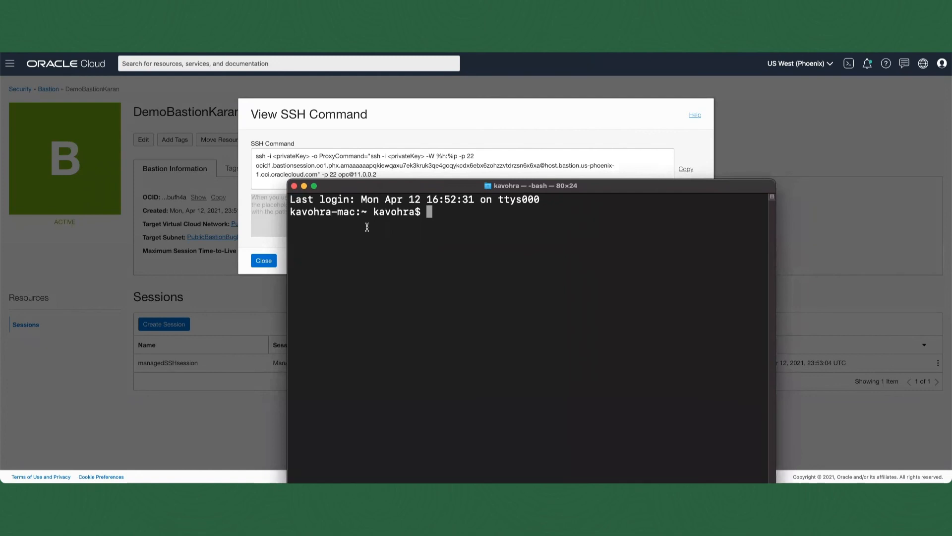
{"action": "key", "text": "super+plus"}
{"action": "type", "text": "cd .ssh"}
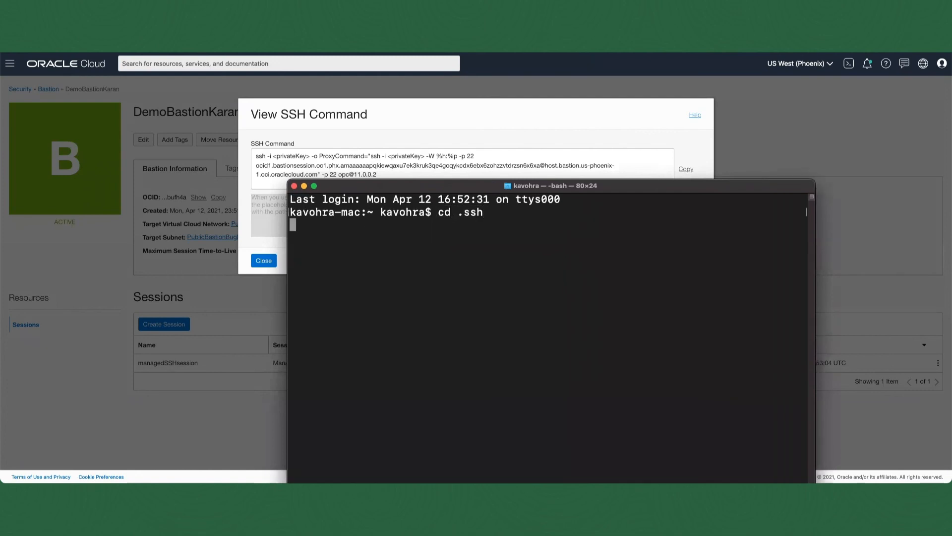
{"action": "key", "text": "Return"}
Step: Paste the copied SSH command and replace the <privateKey> placeholder inside ProxyCommand with id_rsa
{"action": "key", "text": "super+v"}
{"action": "key", "text": "alt+Left"}
{"action": "key", "text": "alt+Left"}
{"action": "key", "text": "alt+Left"}
{"action": "key", "text": "alt+Left"}
{"action": "key", "text": "alt+Left"}
{"action": "key", "text": "alt+Left"}
{"action": "key", "text": "alt+Left"}
{"action": "key", "text": "alt+Left"}
{"action": "key", "text": "alt+Left"}
{"action": "key", "text": "alt+Left"}
{"action": "key", "text": "alt+Left"}
{"action": "key", "text": "alt+Left"}
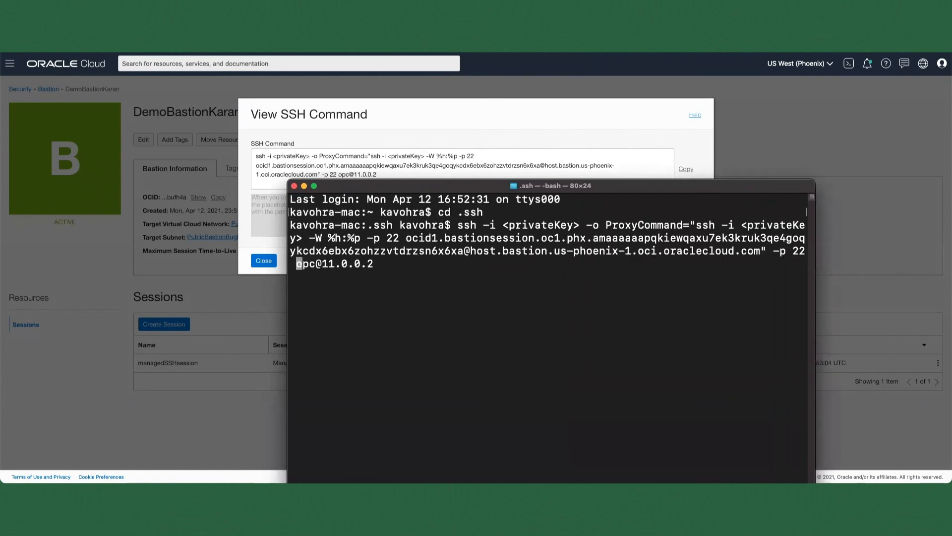
{"action": "key", "text": "alt+Left"}
{"action": "key", "text": "alt+Left"}
{"action": "key", "text": "alt+Left"}
{"action": "key", "text": "alt+Left"}
{"action": "key", "text": "alt+Left"}
{"action": "key", "text": "alt+Left"}
{"action": "key", "text": "alt+Left"}
{"action": "key", "text": "alt+Left"}
{"action": "key", "text": "alt+Left"}
{"action": "key", "text": "alt+Left"}
{"action": "key", "text": "alt+Left"}
{"action": "key", "text": "alt+Left"}
{"action": "key", "text": "alt+Left"}
{"action": "key", "text": "alt+Left"}
{"action": "key", "text": "Right"}
{"action": "key", "text": "Right"}
{"action": "key", "text": "Right"}
{"action": "key", "text": "Right"}
{"action": "key", "text": "Right"}
{"action": "key", "text": "Right"}
{"action": "key", "text": "Right"}
{"action": "key", "text": "Right"}
{"action": "key", "text": "Right"}
{"action": "key", "text": "Right"}
{"action": "key", "text": "Right"}
{"action": "key", "text": "BackSpace"}
{"action": "key", "text": "BackSpace"}
{"action": "key", "text": "BackSpace"}
{"action": "key", "text": "BackSpace"}
{"action": "key", "text": "BackSpace"}
{"action": "key", "text": "BackSpace"}
{"action": "key", "text": "BackSpace"}
Step: Replace the remaining <privateKey> placeholder at the start of the SSH command with id_rsa
{"action": "key", "text": "BackSpace"}
{"action": "key", "text": "BackSpace"}
{"action": "key", "text": "BackSpace"}
{"action": "key", "text": "BackSpace"}
{"action": "key", "text": "BackSpace"}
{"action": "type", "text": "id_rsa"}
{"action": "key", "text": "Left"}
{"action": "key", "text": "Left"}
{"action": "key", "text": "Left"}
{"action": "key", "text": "Left"}
{"action": "key", "text": "Left"}
{"action": "key", "text": "Left"}
{"action": "key", "text": "Left"}
{"action": "key", "text": "Left"}
{"action": "key", "text": "Left"}
{"action": "key", "text": "Left"}
{"action": "key", "text": "Left"}
{"action": "key", "text": "Left"}
{"action": "key", "text": "Left"}
{"action": "key", "text": "Left"}
{"action": "key", "text": "Left"}
{"action": "key", "text": "Left"}
{"action": "key", "text": "Left"}
{"action": "key", "text": "Left"}
{"action": "key", "text": "Left"}
{"action": "key", "text": "Left"}
{"action": "key", "text": "BackSpace"}
{"action": "key", "text": "BackSpace"}
{"action": "key", "text": "BackSpace"}
{"action": "key", "text": "BackSpace"}
{"action": "key", "text": "BackSpace"}
{"action": "key", "text": "BackSpace"}
{"action": "key", "text": "BackSpace"}
{"action": "key", "text": "BackSpace"}
{"action": "key", "text": "BackSpace"}
{"action": "key", "text": "BackSpace"}
{"action": "key", "text": "BackSpace"}
{"action": "key", "text": "BackSpace"}
{"action": "type", "text": "id_rsa"}
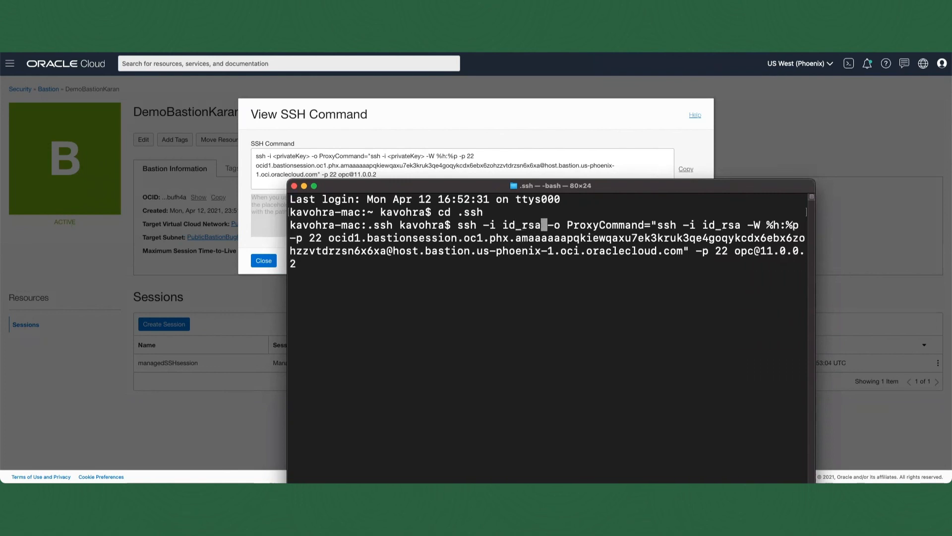
Step: Run the SSH command and enter the id_rsa key passphrase at both prompts to log in to the Apple instance
{"action": "key", "text": "Return"}
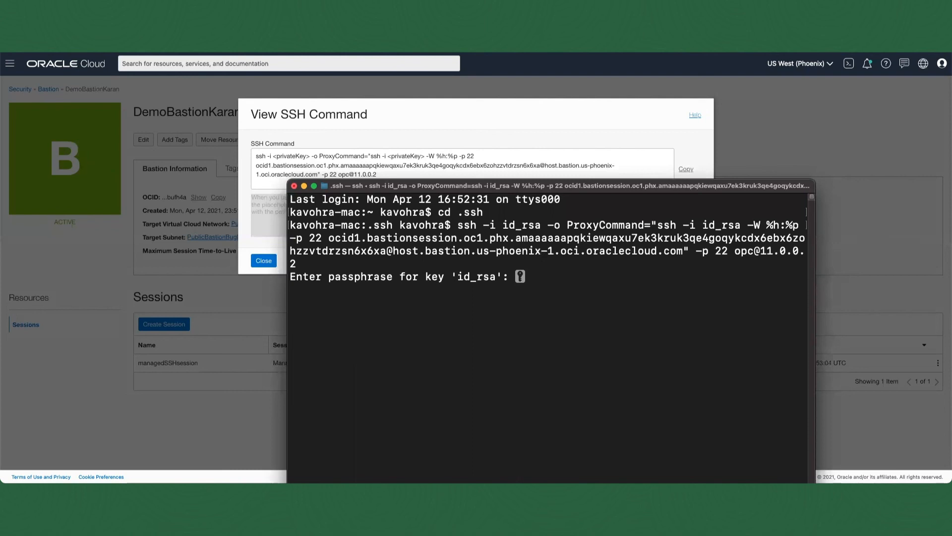
{"action": "key", "text": "Return"}
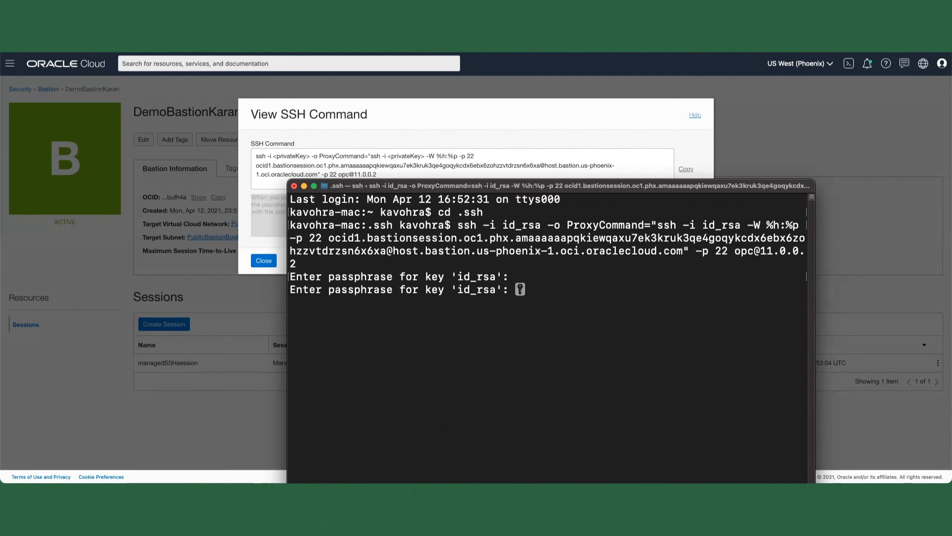
{"action": "key", "text": "Return"}
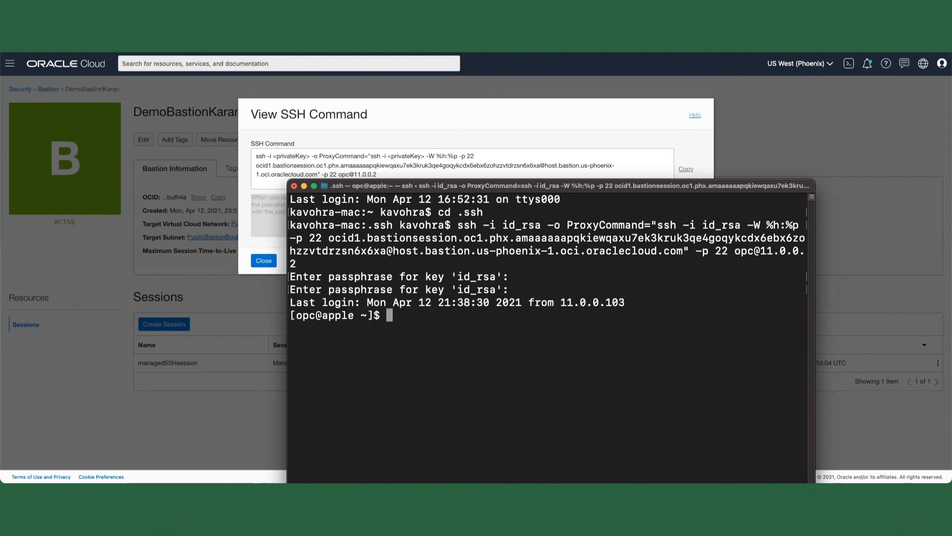
Step: Run uptime and whoami on the Apple instance and move the terminal window up to read the output
{"action": "type", "text": "uptime"}
{"action": "key", "text": "Return"}
{"action": "type", "text": "whoami"}
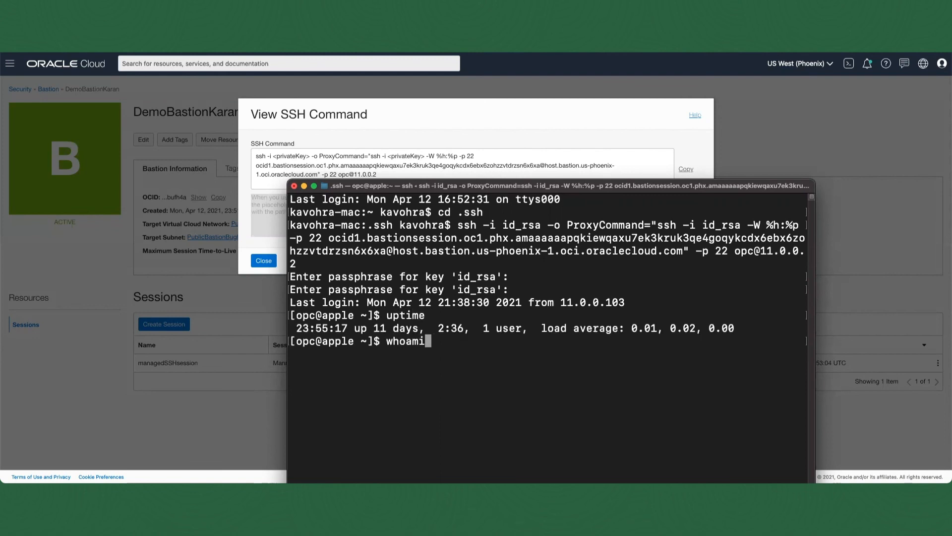
{"action": "key", "text": "Return"}
{"action": "left_click_drag", "start_coordinate": [430, 186], "coordinate": [411, 130]}
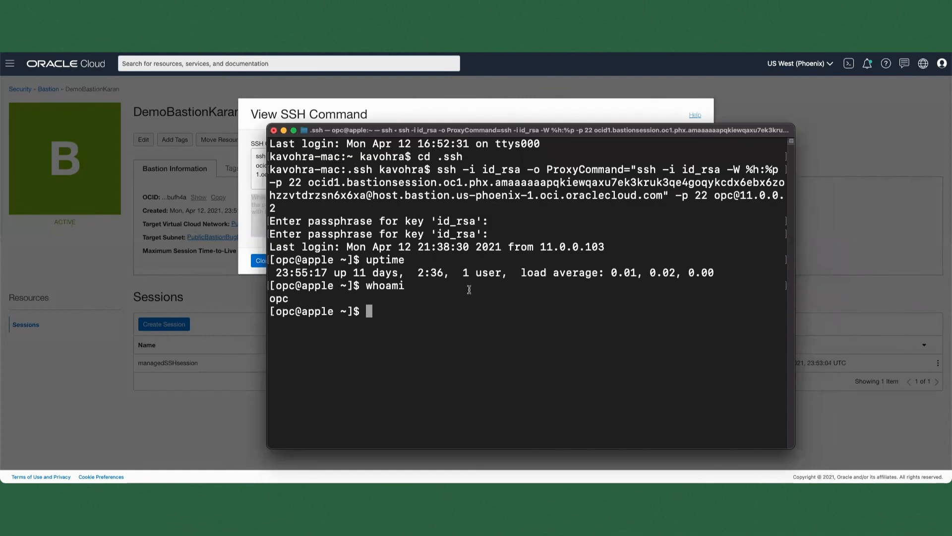